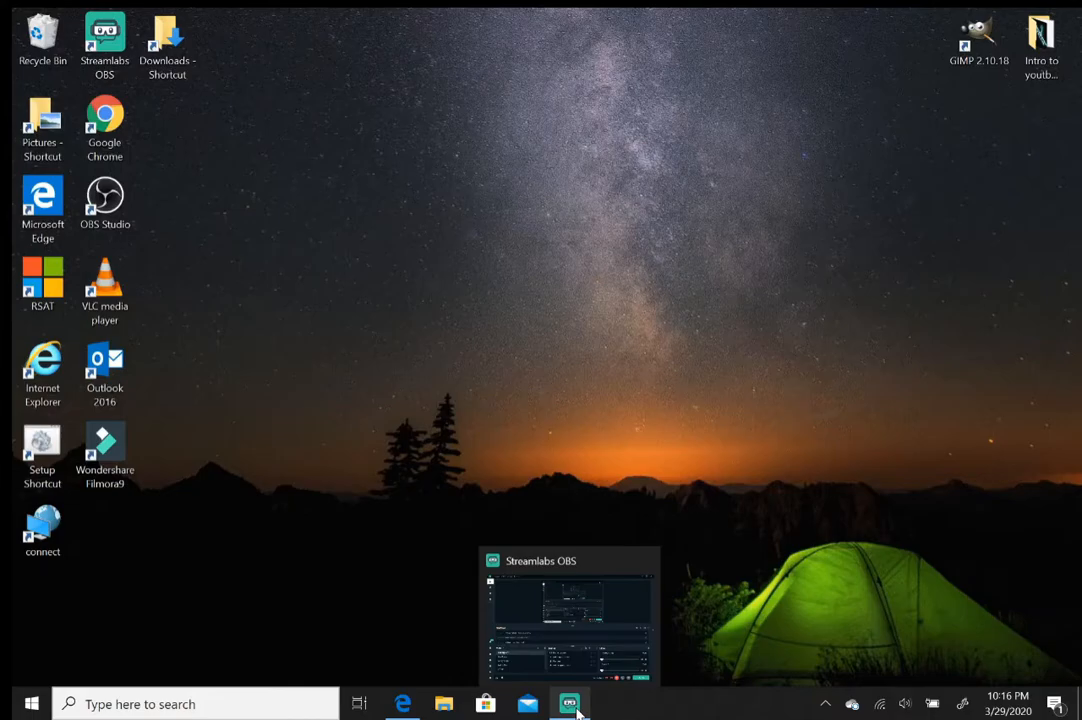
Open Google Contacts in Edge through the Google apps grid, which shows an empty contact list.
mouse_move(404, 702)
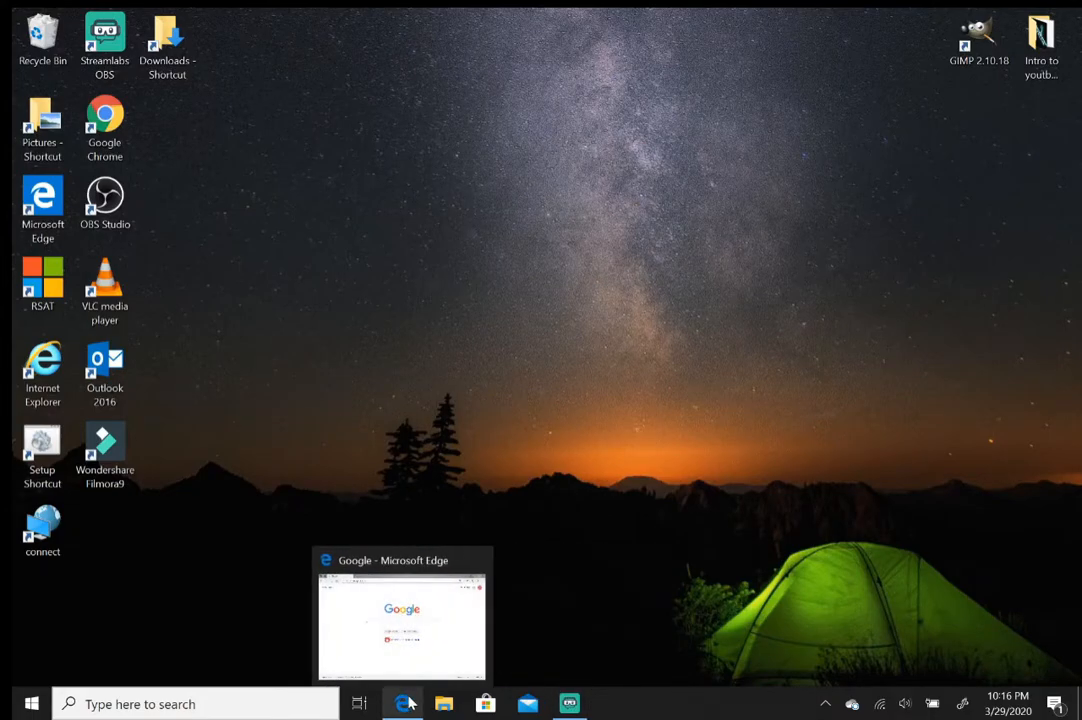
click(408, 706)
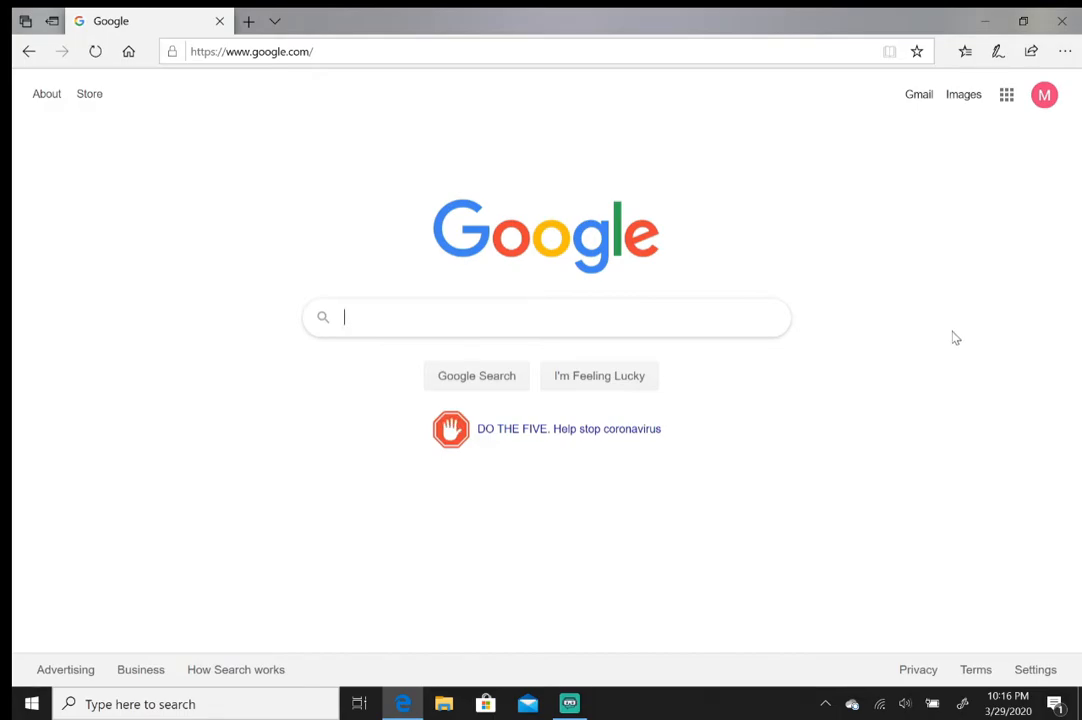
click(1007, 101)
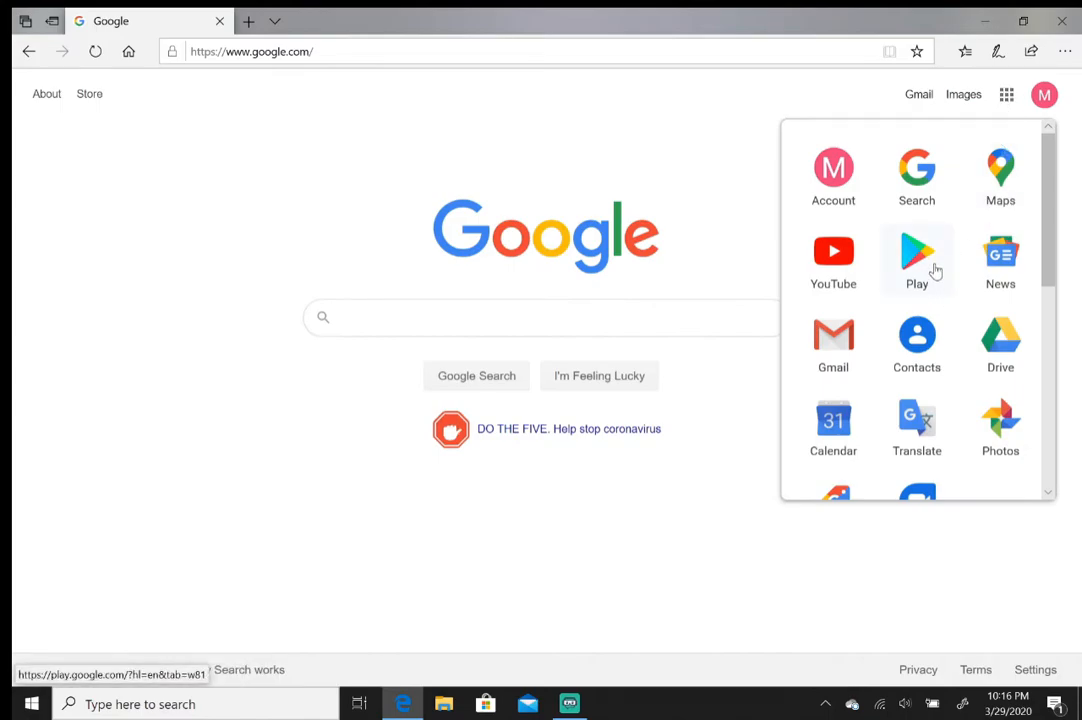
click(928, 343)
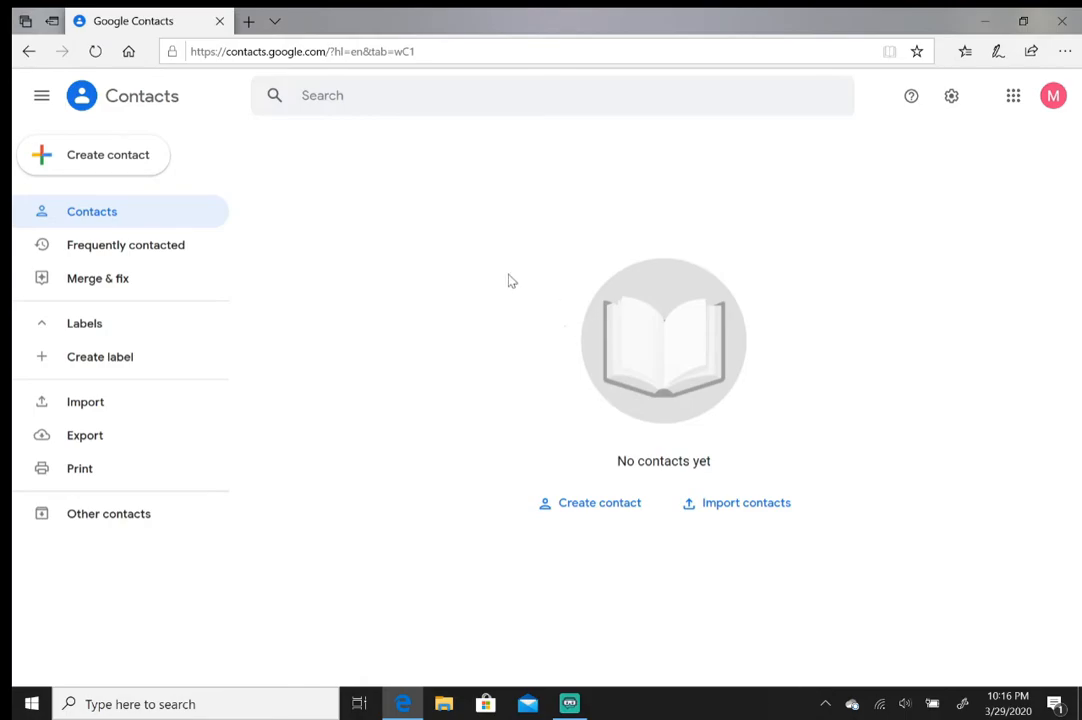
Start a new contact with first name 'Test' and last name 'Account', fixing the typo.
click(123, 164)
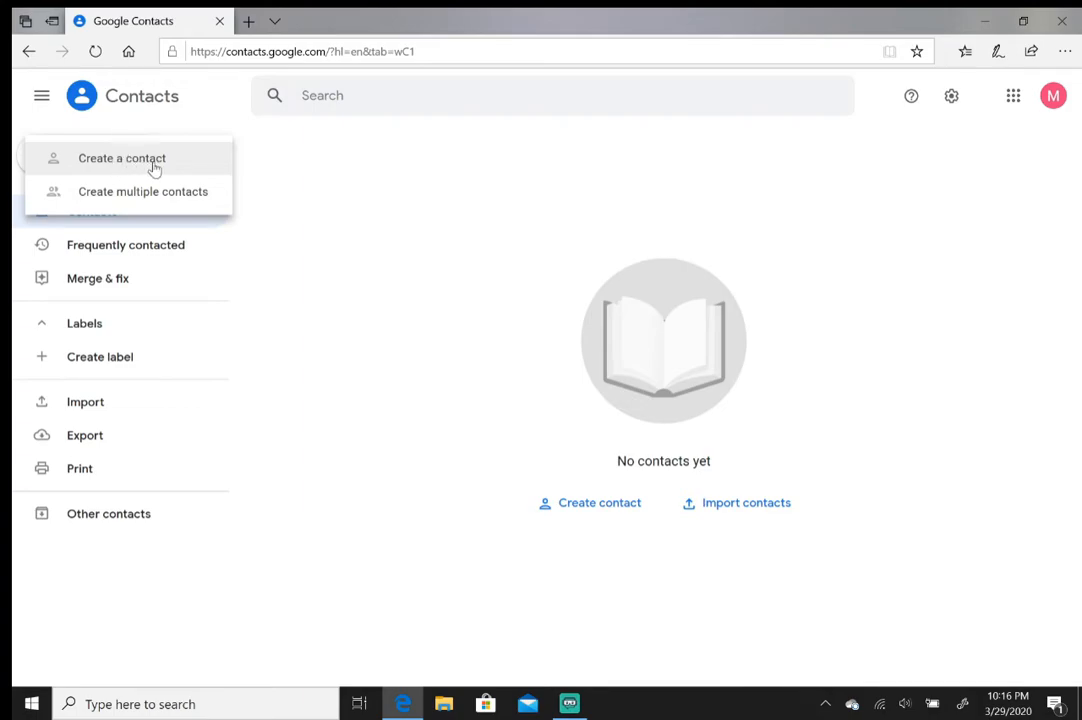
click(155, 168)
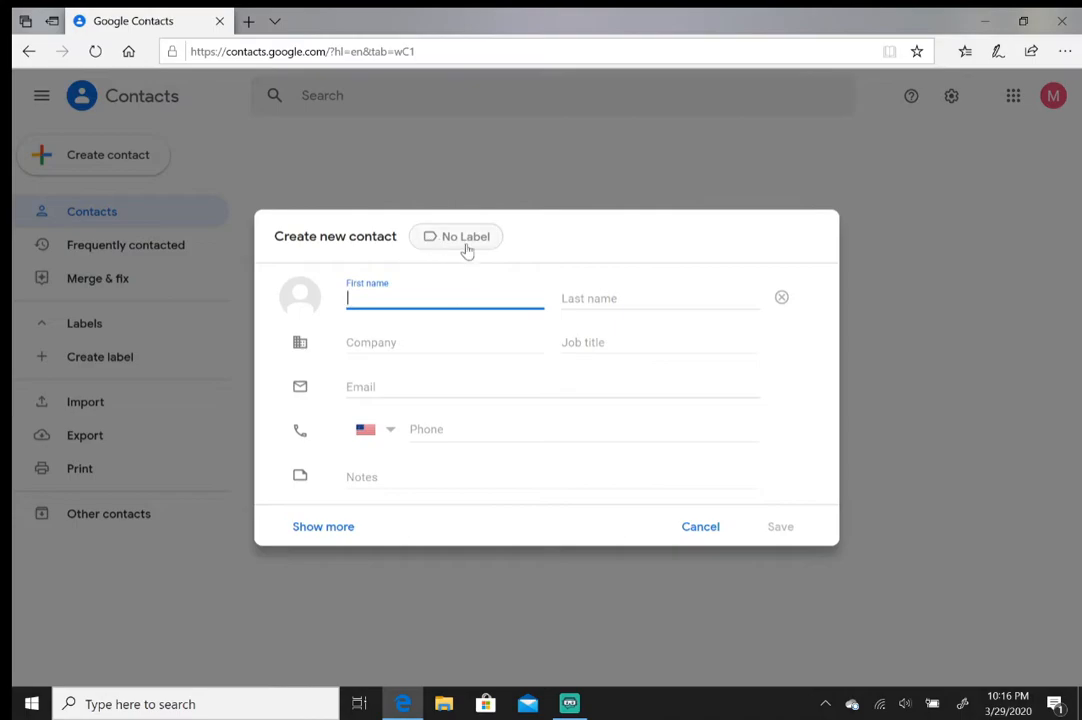
click(558, 242)
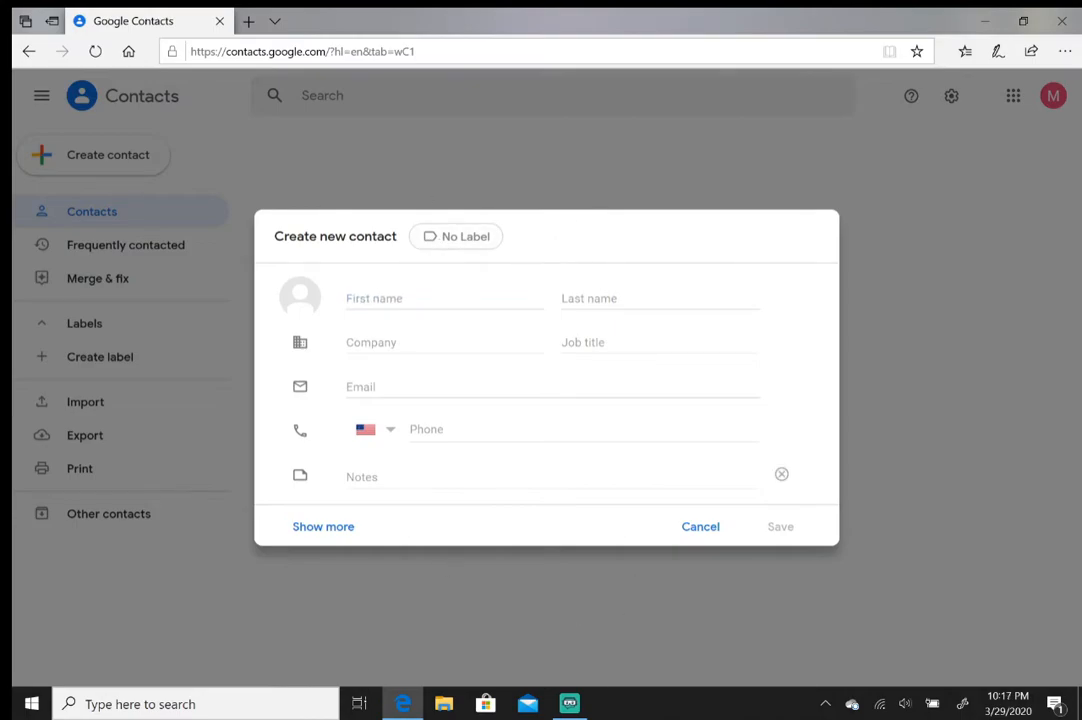
click(355, 298)
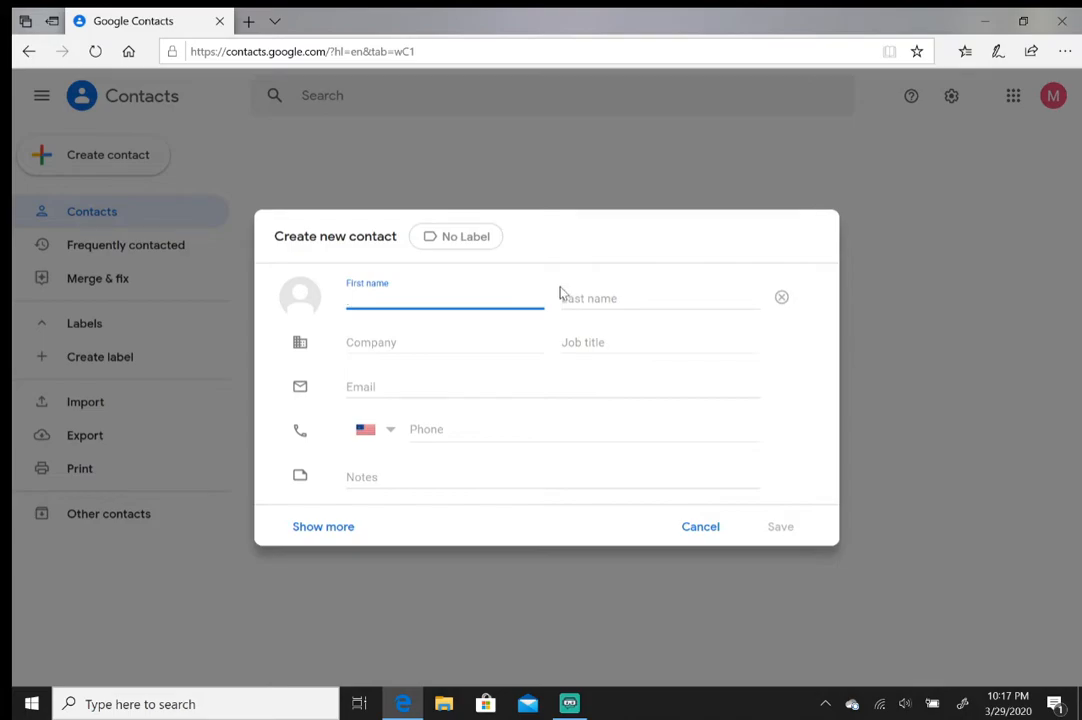
text(Test)
click(606, 292)
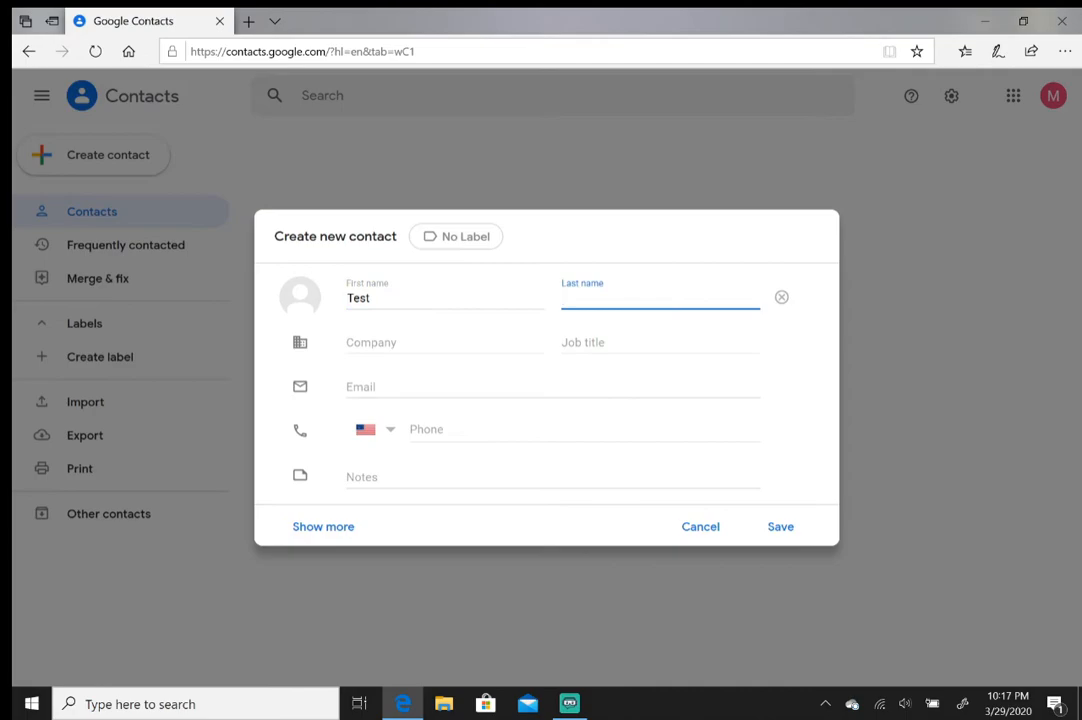
text(Accout)
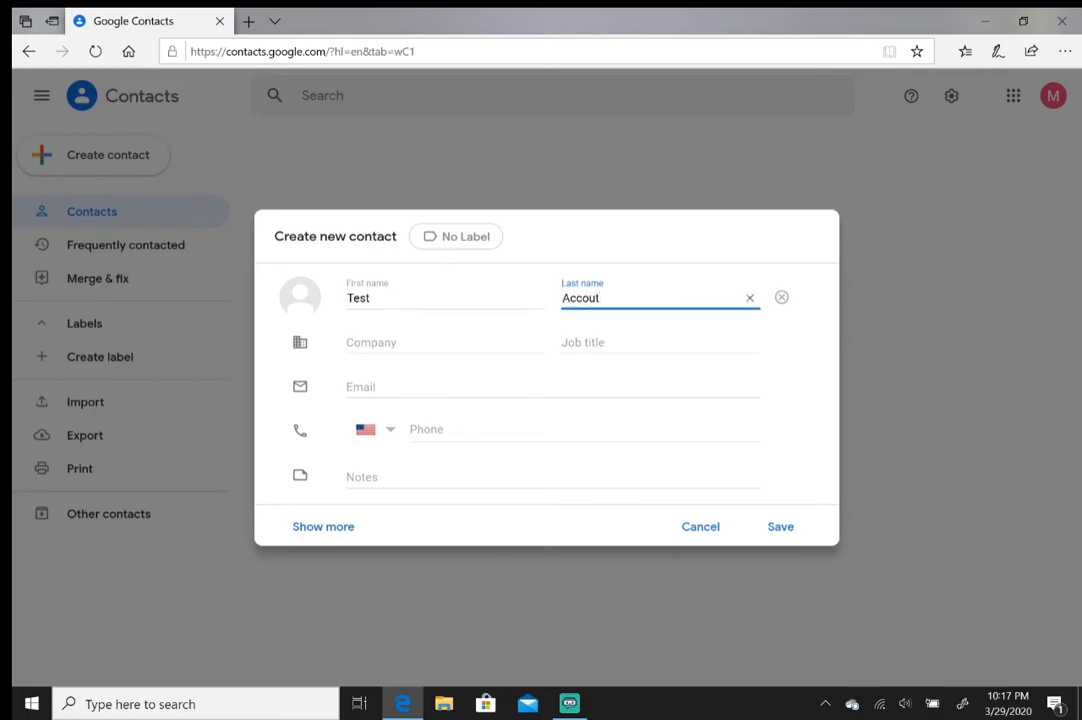
key(BackSpace)
text(nt)
Add a sample Gmail address as the contact's email and save the contact.
click(450, 387)
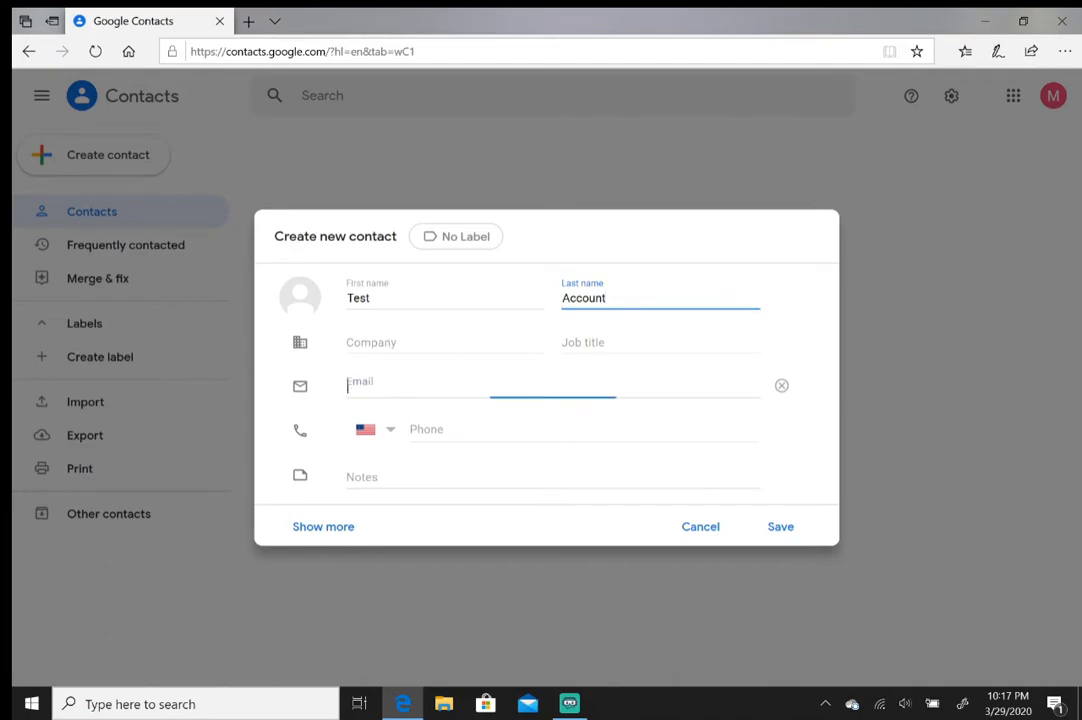
text(Te)
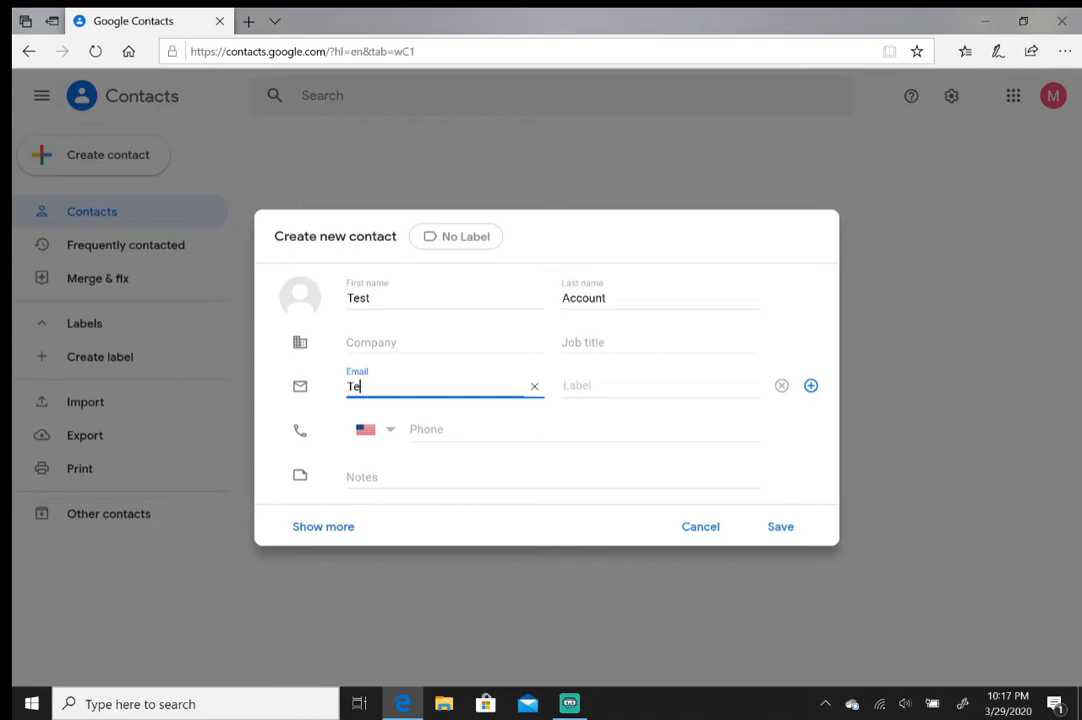
text(st@gmail.com)
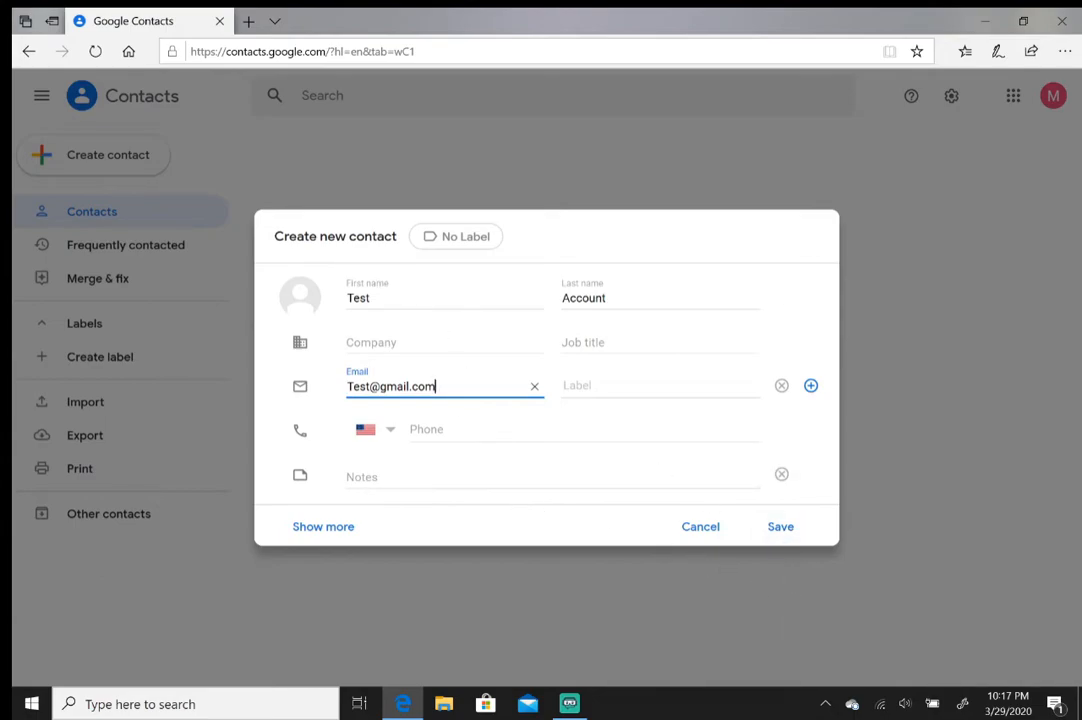
click(781, 528)
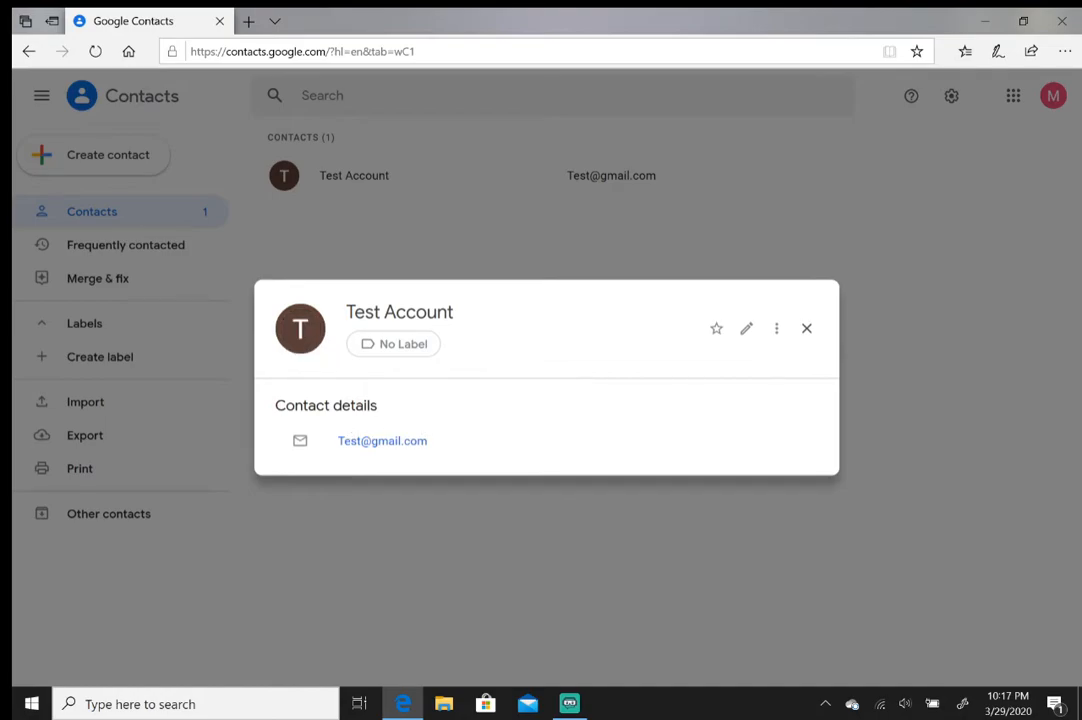
Start an email to Test Account from its card, type 'fsdfdfsfd', and close the compose popup.
click(390, 443)
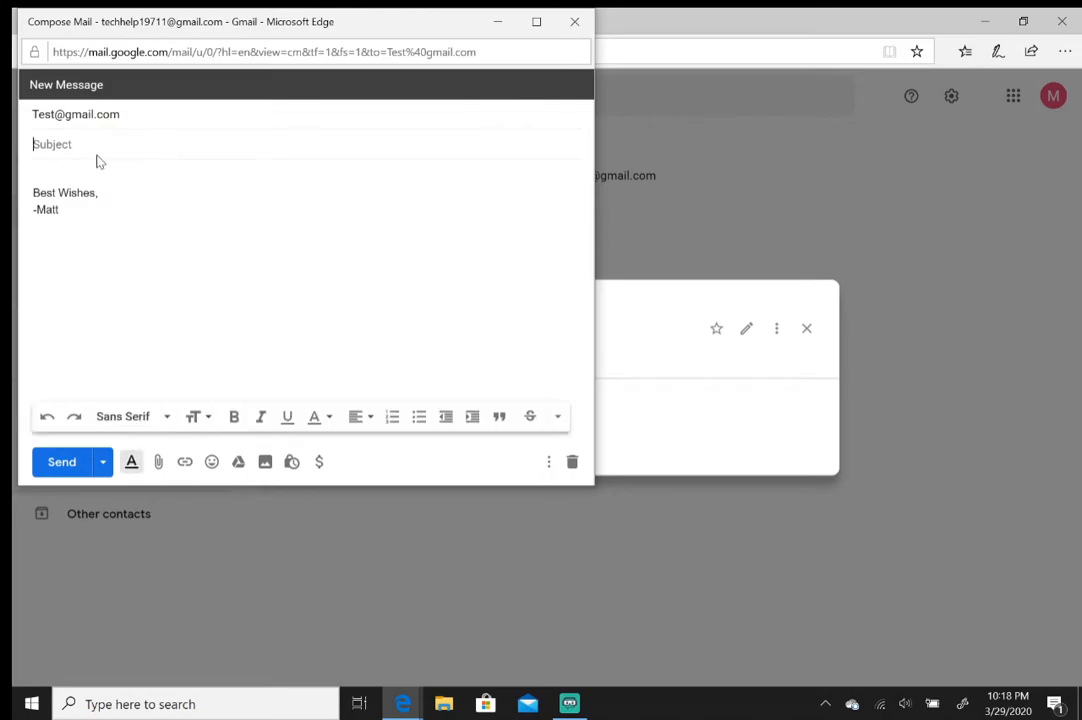
text(fsdfdfsfd)
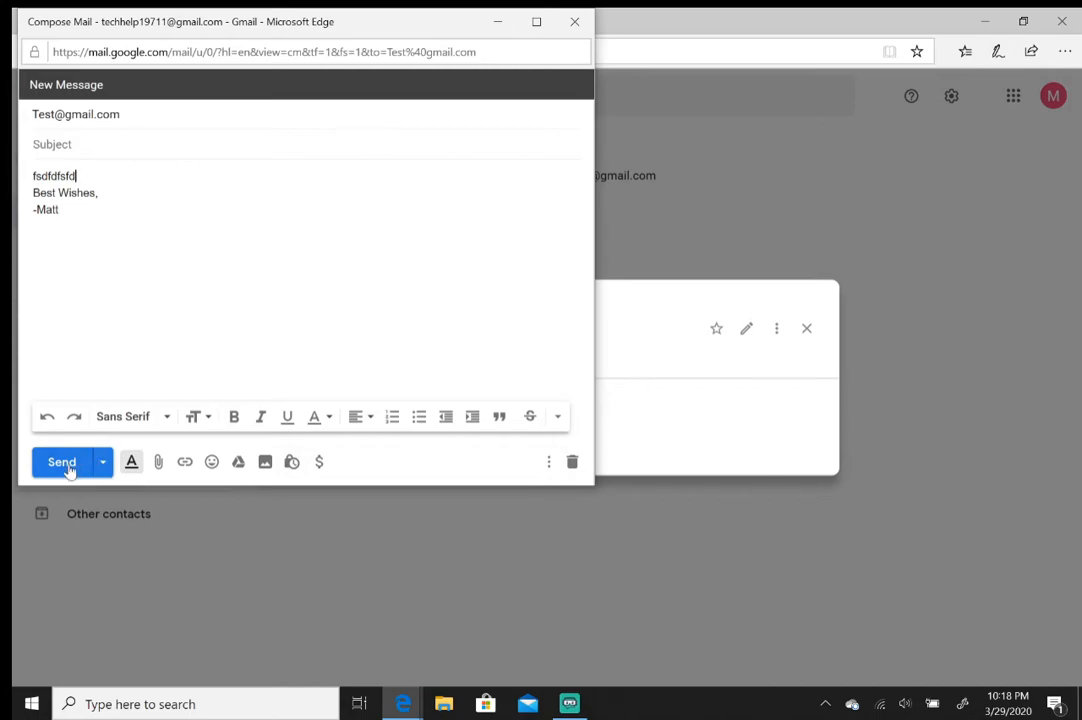
click(576, 22)
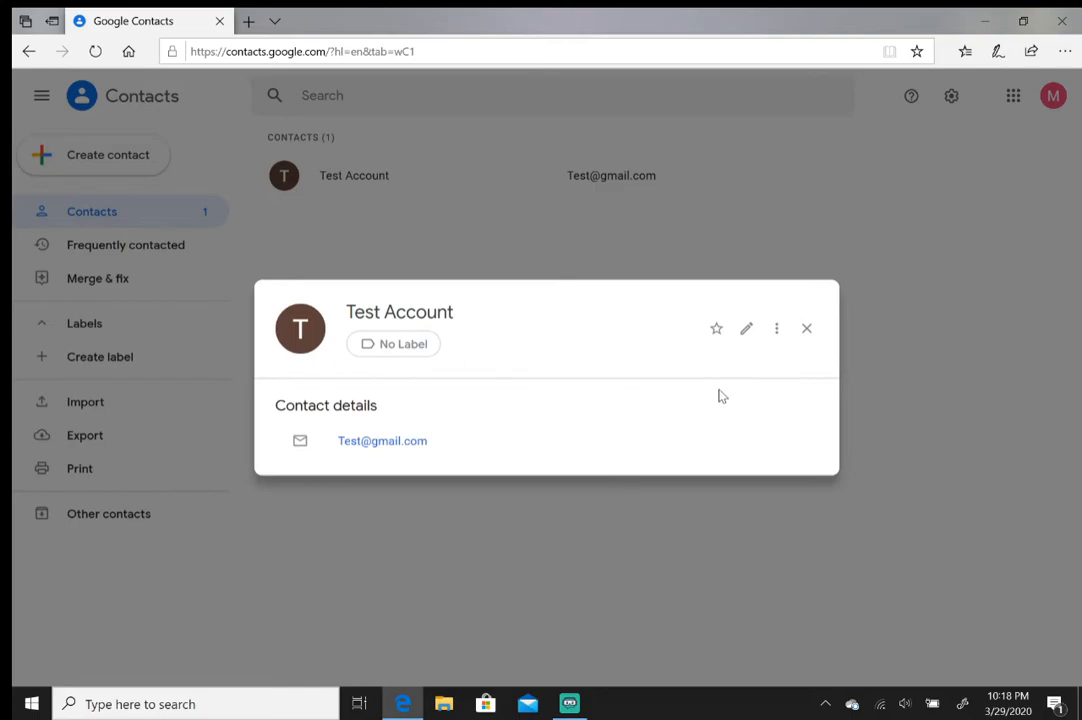
Close the contact card and open Gmail in a new tab from the Google apps grid.
click(808, 330)
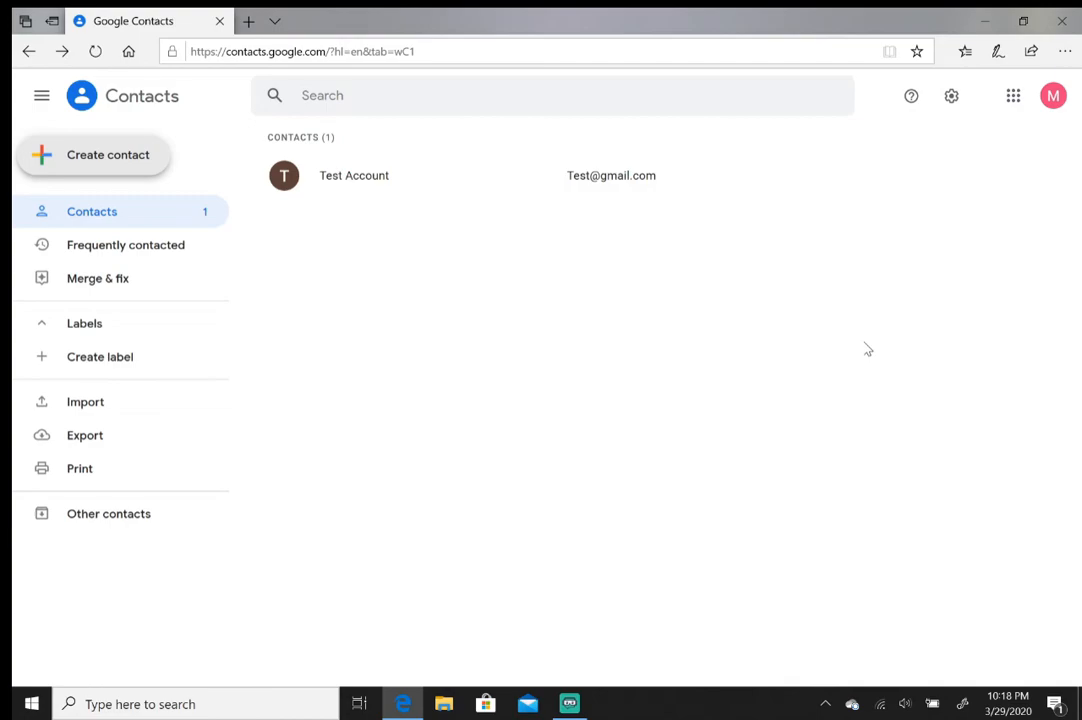
click(1012, 102)
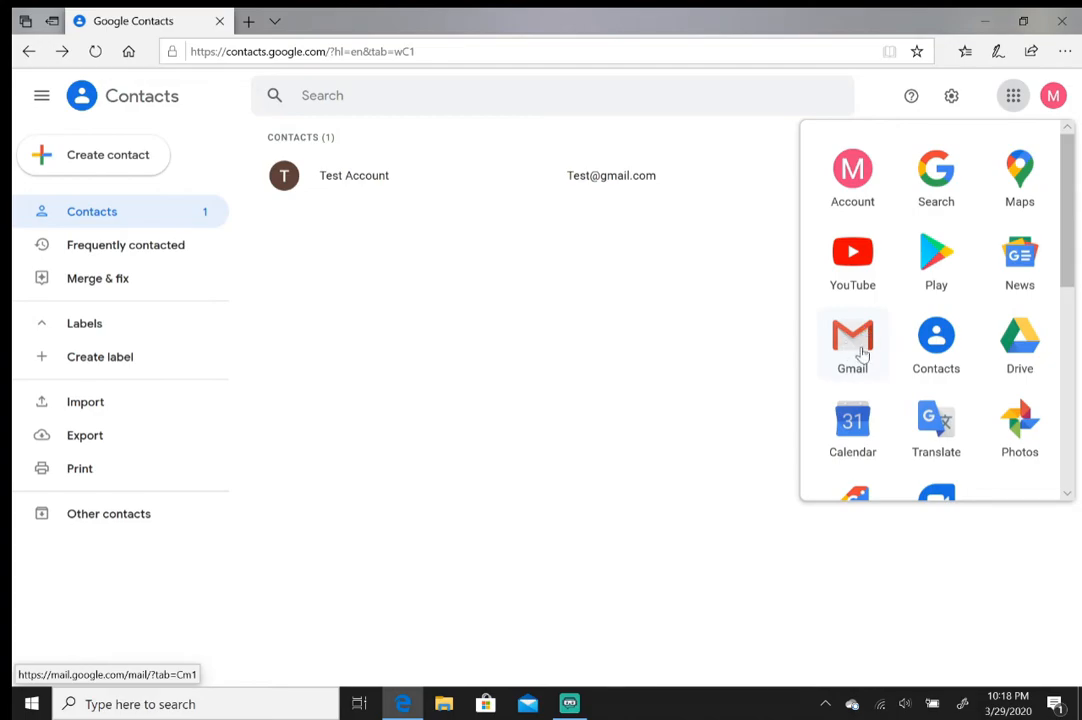
click(1011, 97)
click(1012, 97)
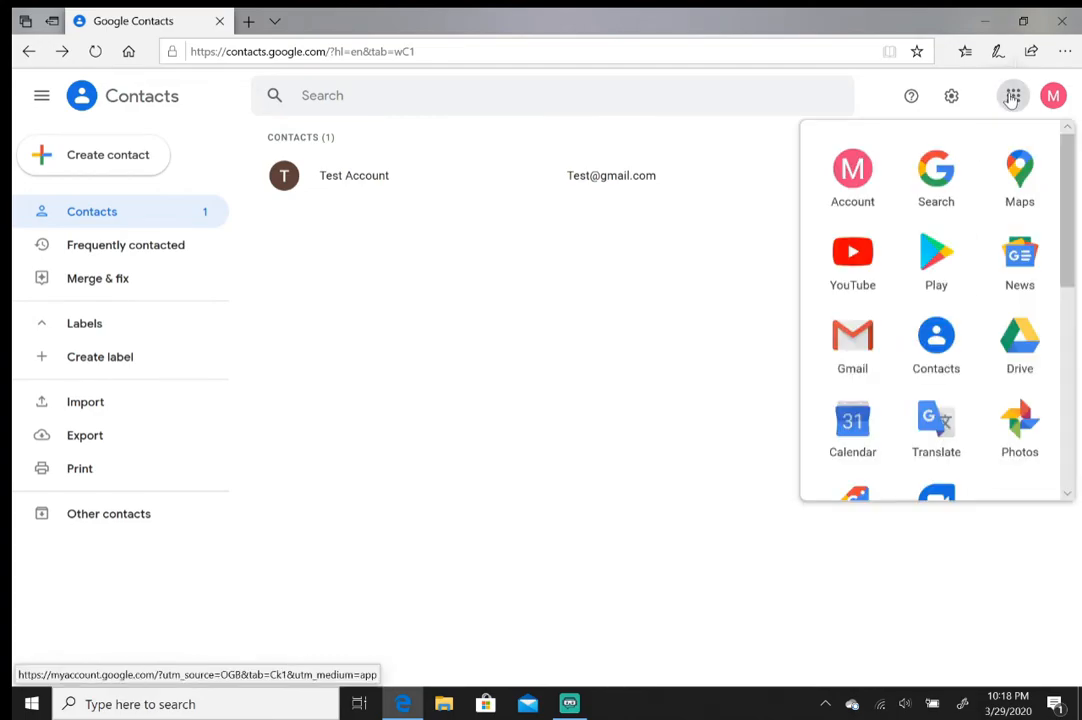
click(856, 342)
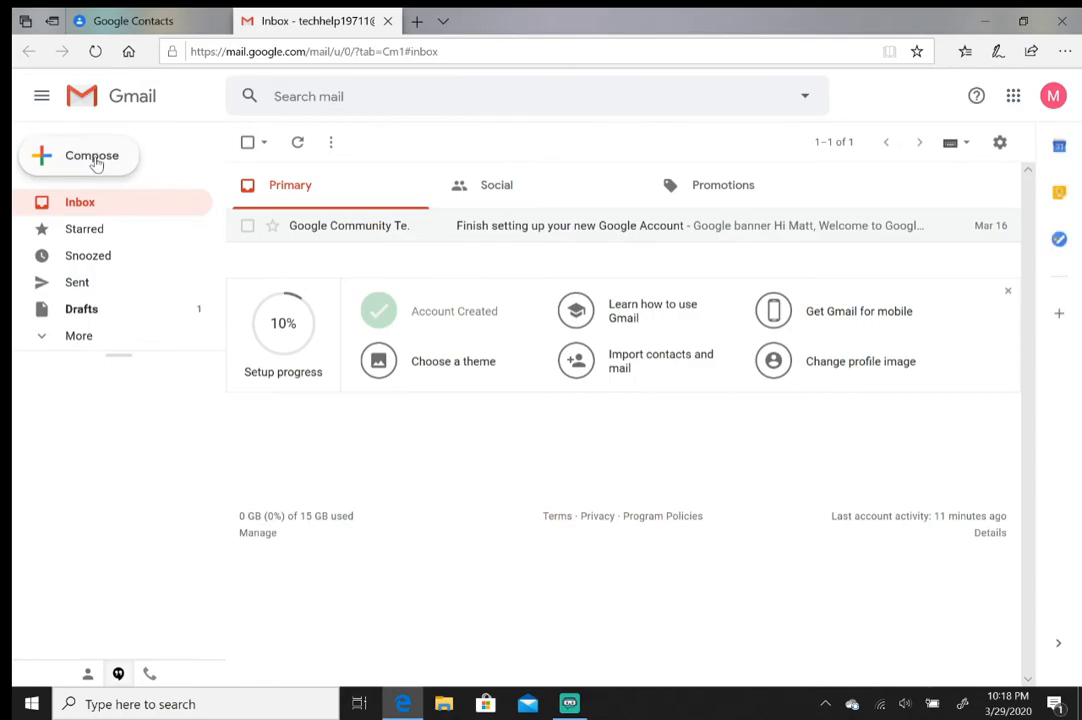
Compose a new message, type letters in To to see Test Account suggested, then clear it.
click(96, 160)
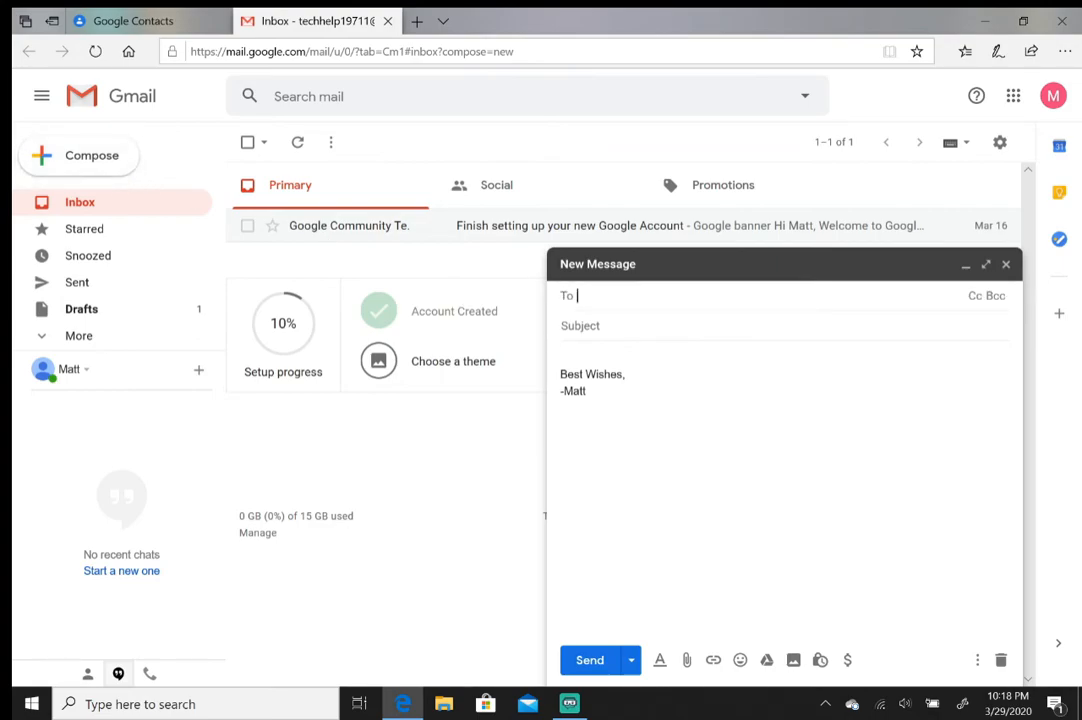
text(t)
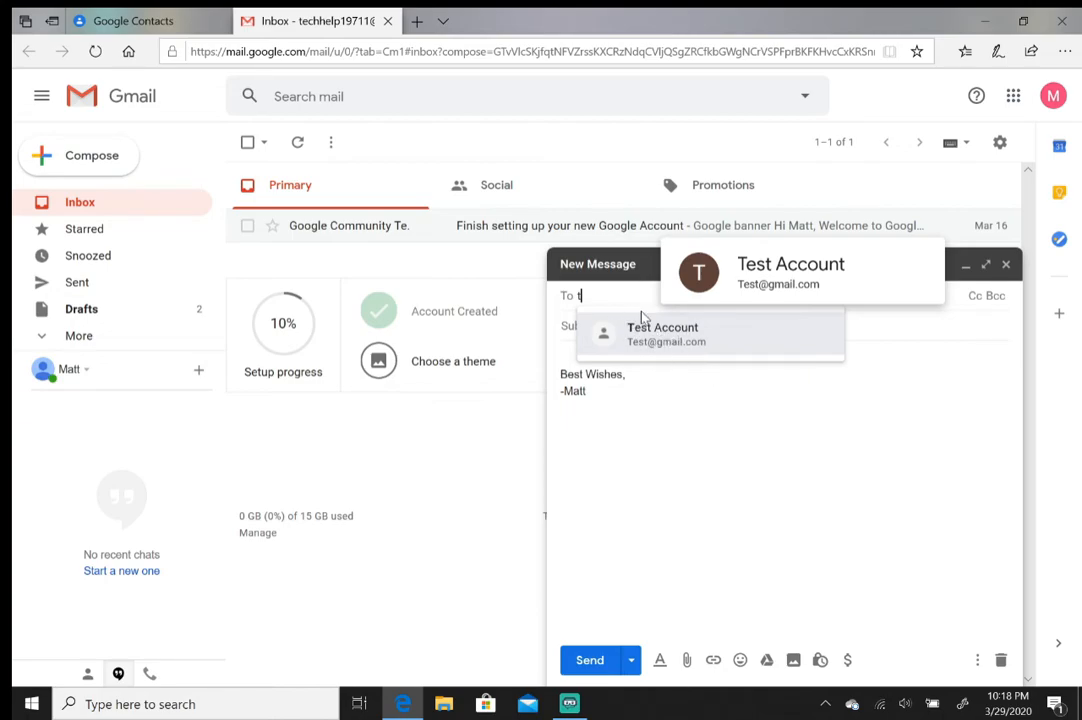
text(a)
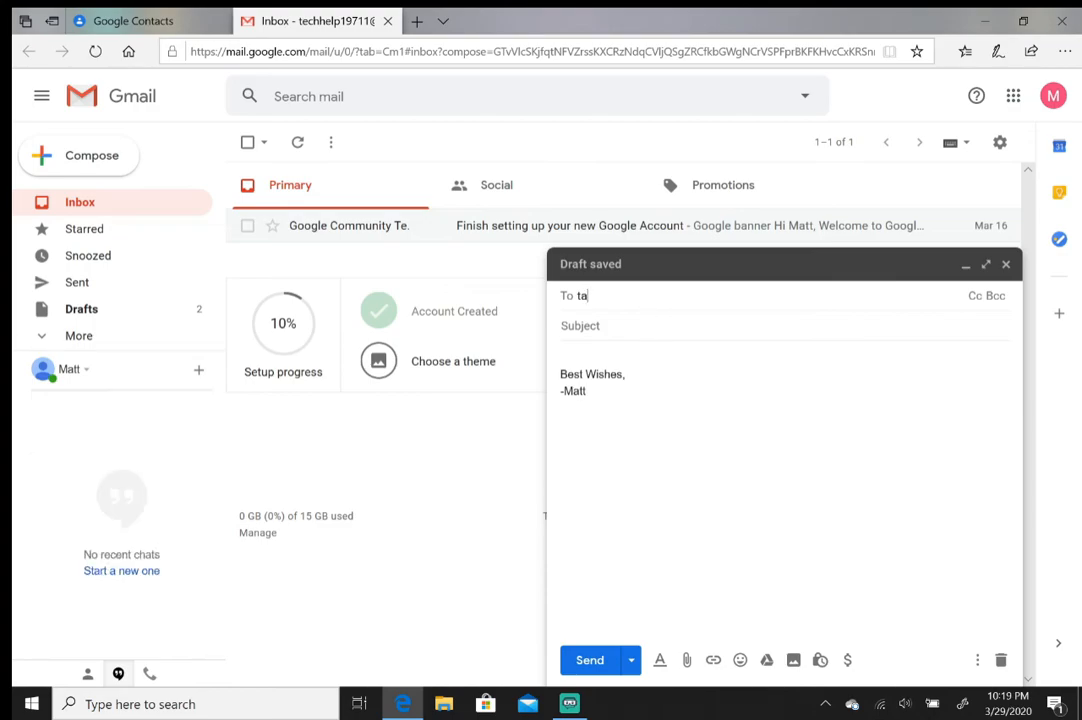
key(BackSpace)
key(BackSpace)
text(m)
key(BackSpace)
Type 'jyffgfggfh' in the message body and erase part of it, leaving 'jyffgf'.
click(565, 357)
text(jyffgfggfh)
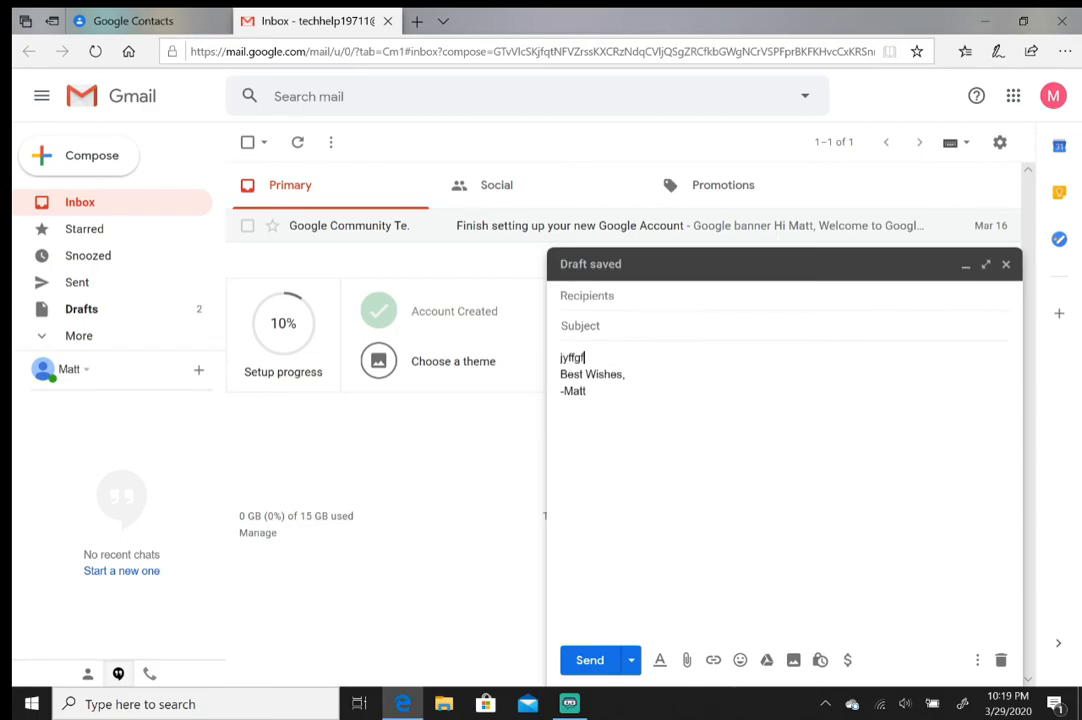
key(BackSpace)
key(BackSpace)
key(BackSpace)
key(BackSpace)
key(BackSpace)
key(BackSpace)
key(BackSpace)
key(BackSpace)
key(BackSpace)
key(BackSpace)
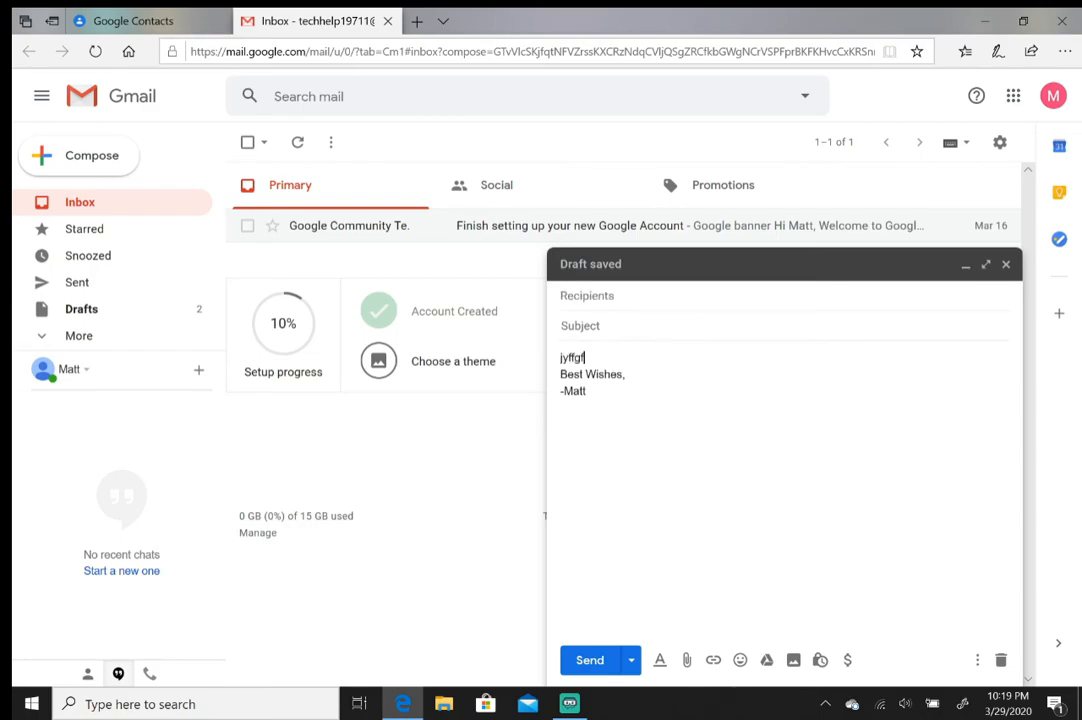